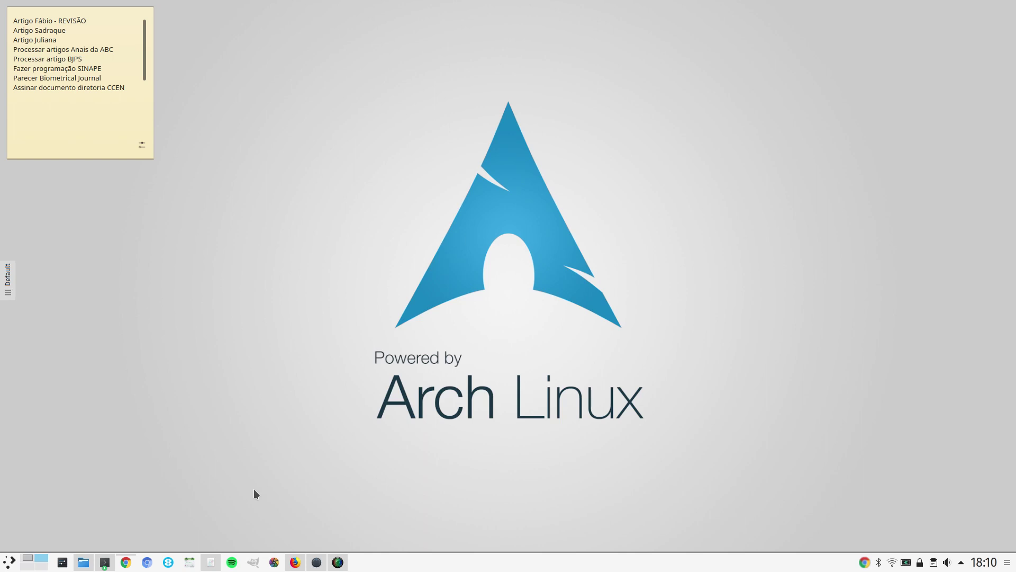
# Bring the browser back and view the KDE - ArchWiki article.
pyautogui.click(291, 565)
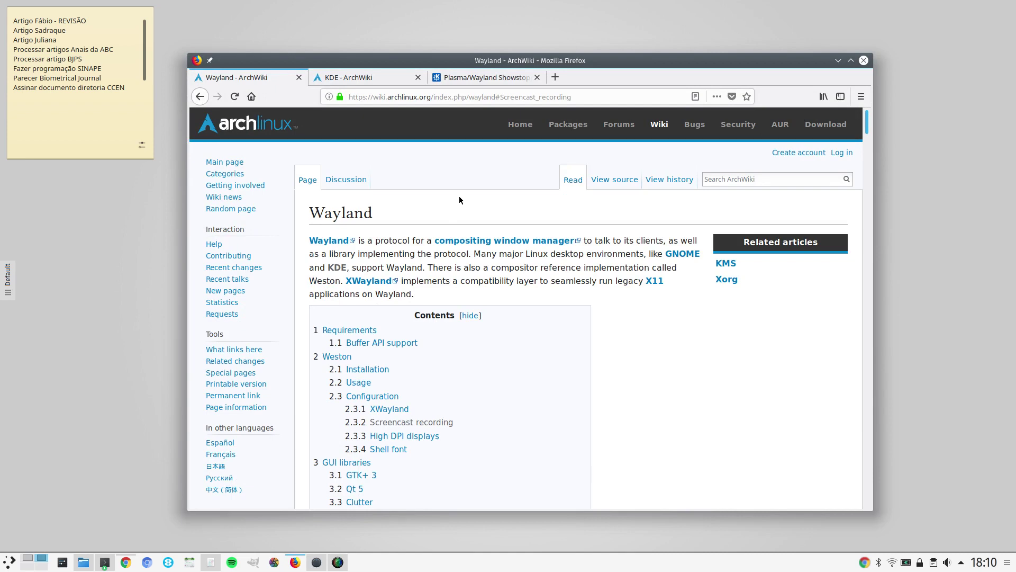
pyautogui.click(369, 80)
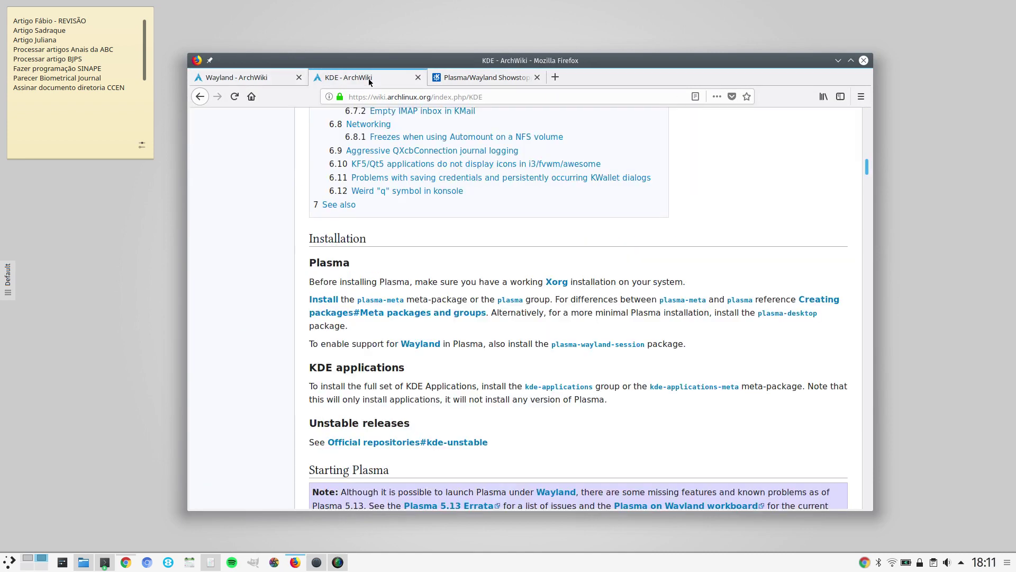
pyautogui.scroll(5, 785, 212)
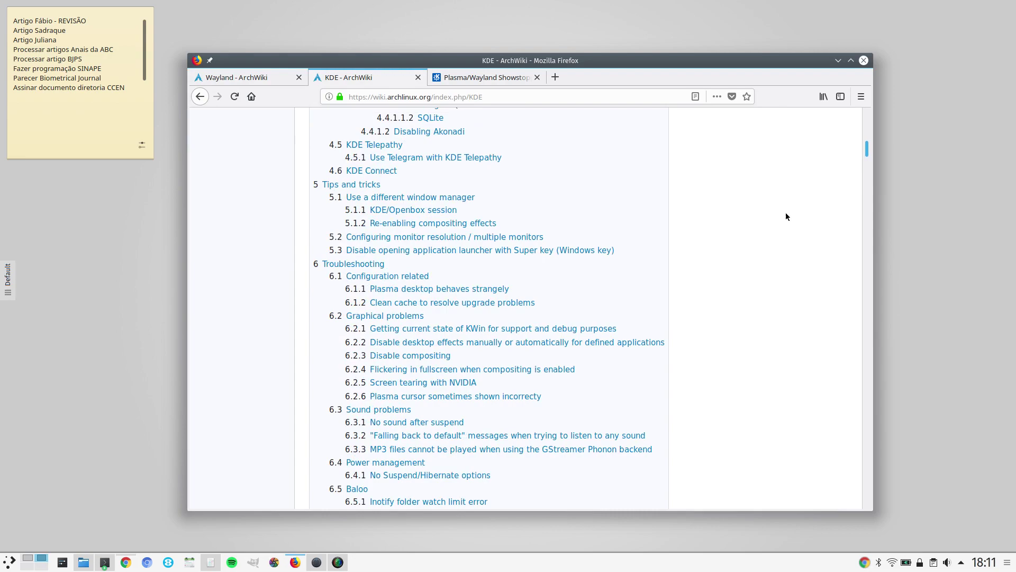
pyautogui.scroll(10, 786, 212)
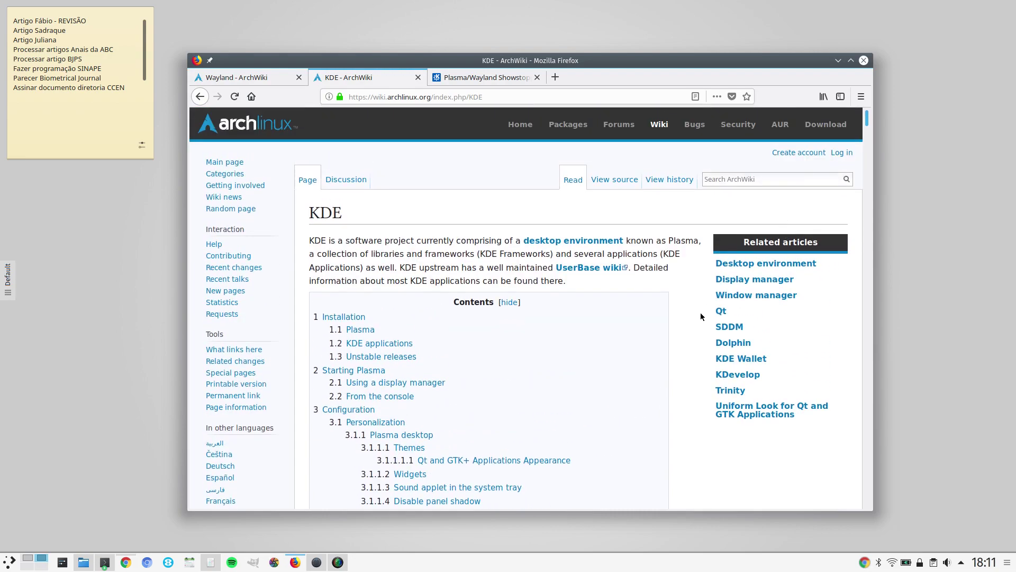
pyautogui.scroll(-15, 679, 320)
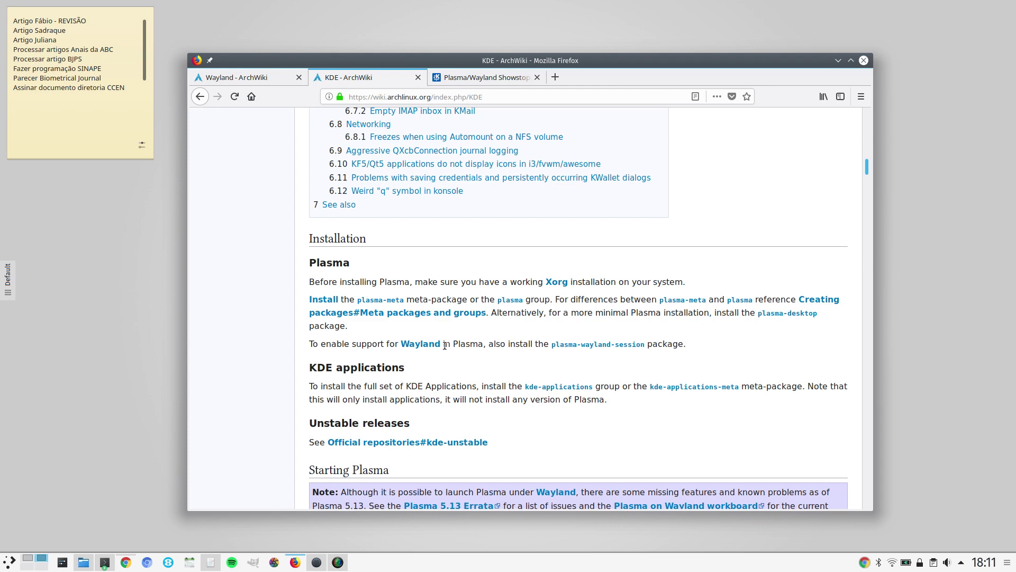
# Minimize the browser, visit the Twitter desktop, then return to the empty virtual desktop.
pyautogui.click(837, 60)
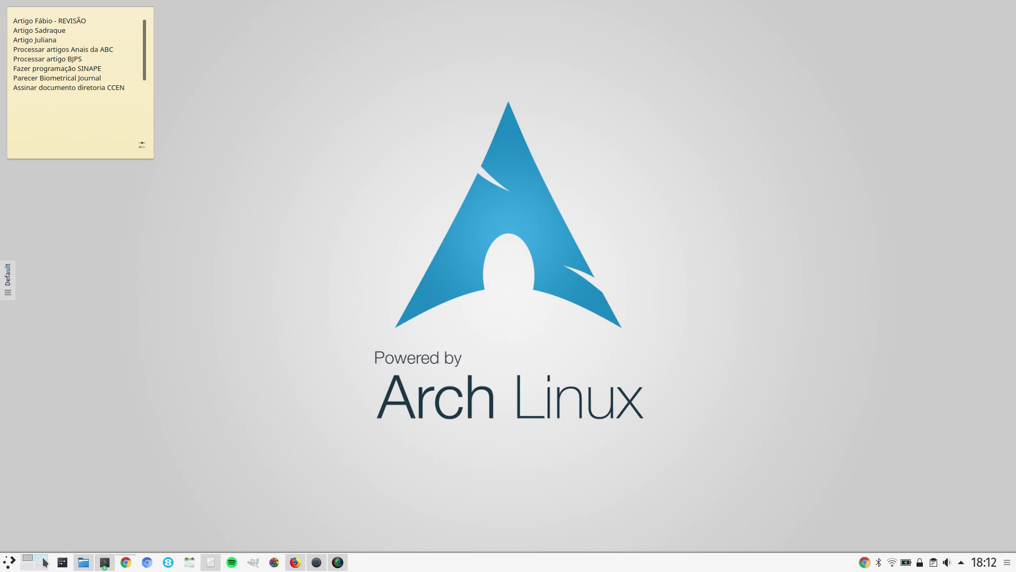
pyautogui.click(44, 560)
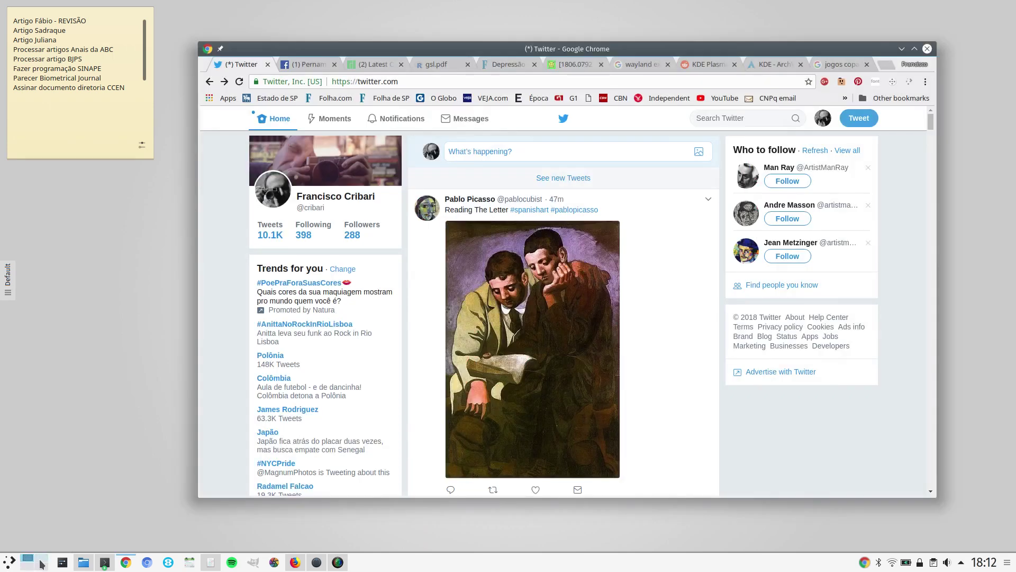
pyautogui.click(41, 563)
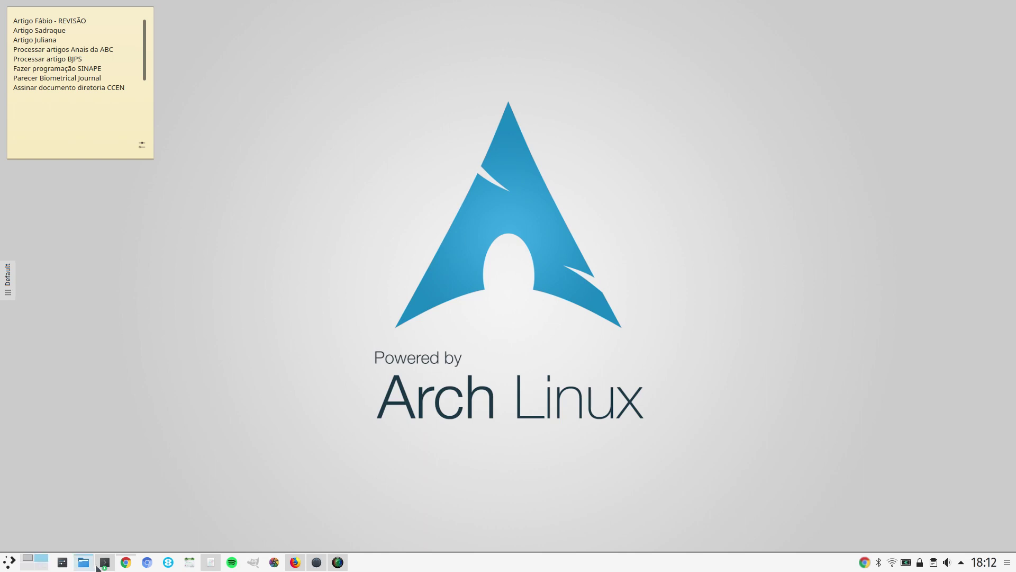
pyautogui.moveTo(125, 562)
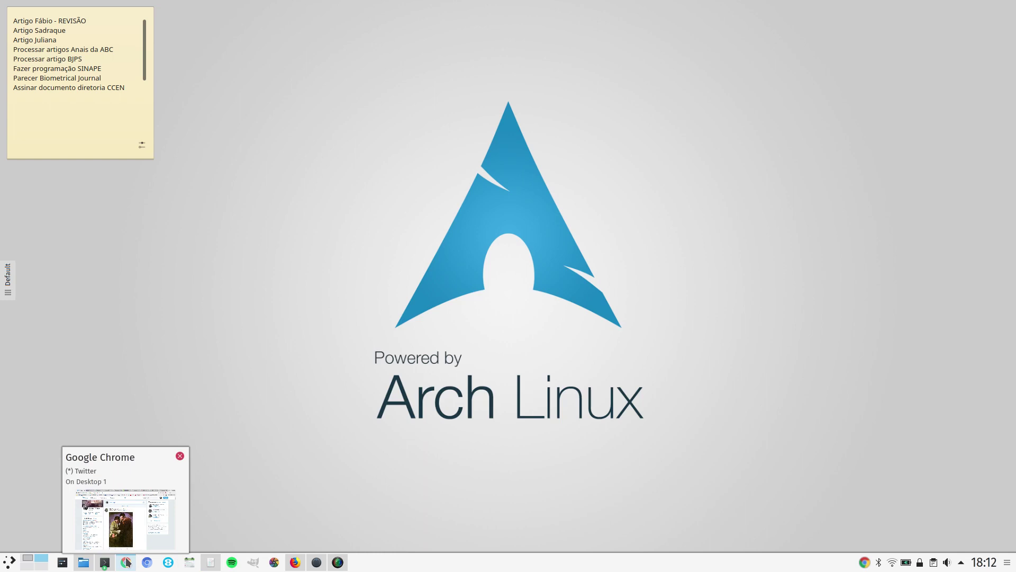
pyautogui.click(127, 562)
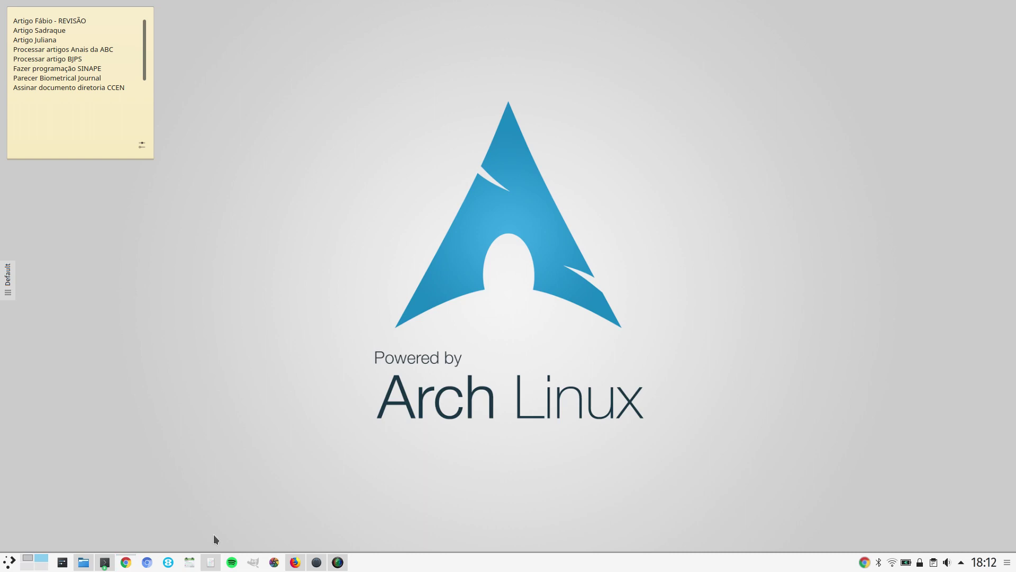
pyautogui.moveTo(129, 562)
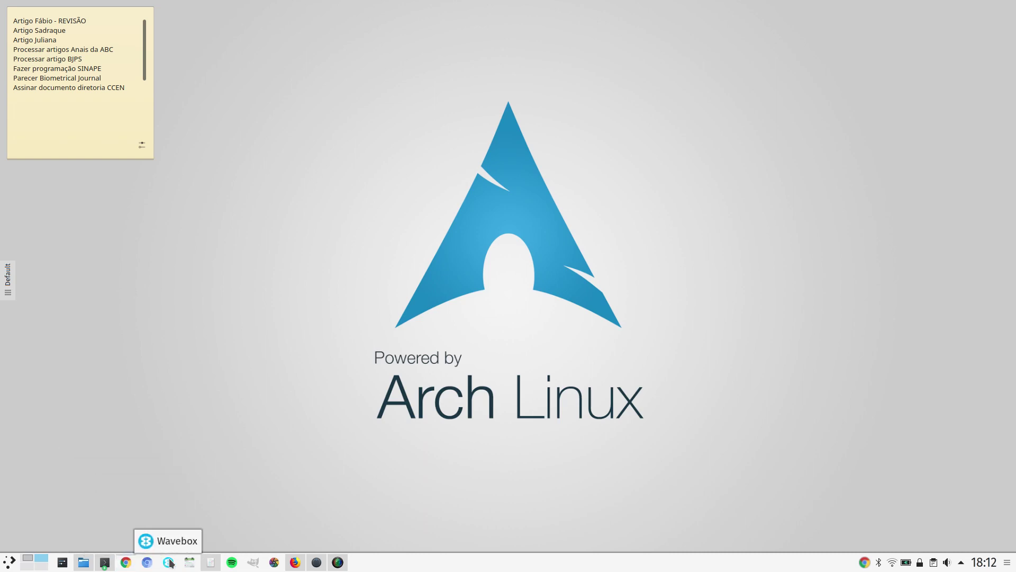
pyautogui.moveTo(207, 562)
pyautogui.moveTo(292, 561)
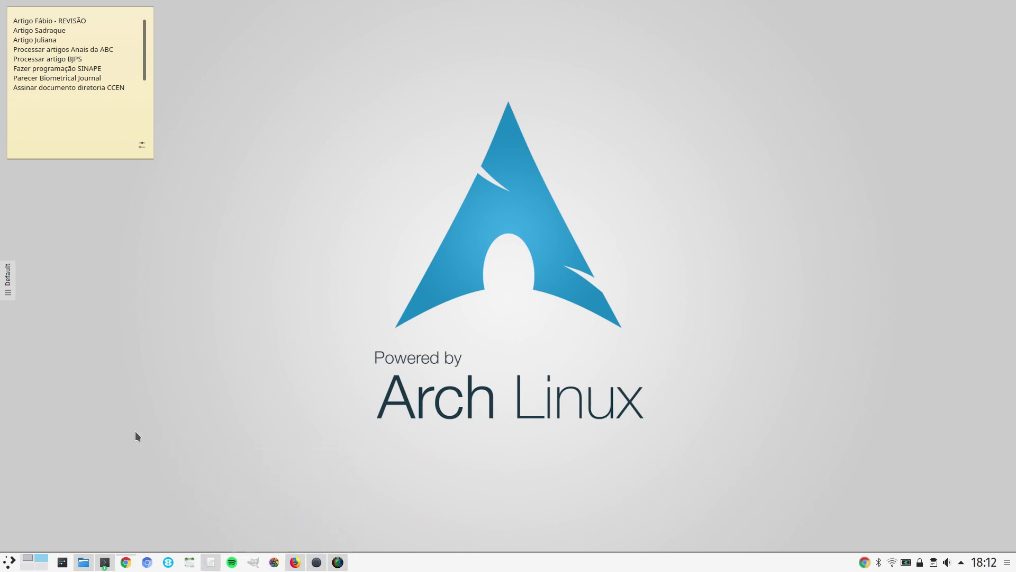
# Open System Settings to the Display and Monitor compositor page, then close it unchanged.
pyautogui.click(10, 562)
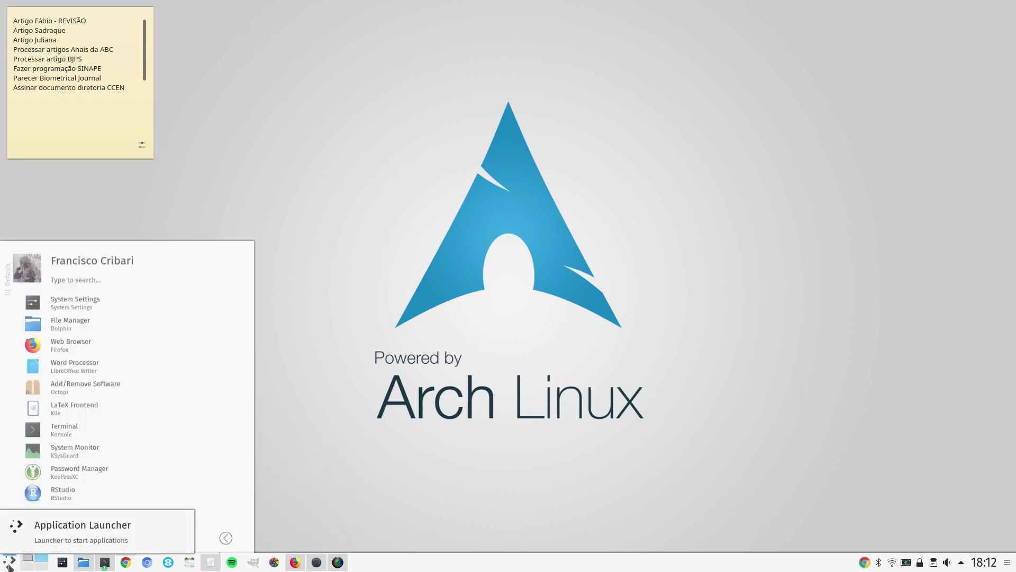
pyautogui.click(27, 290)
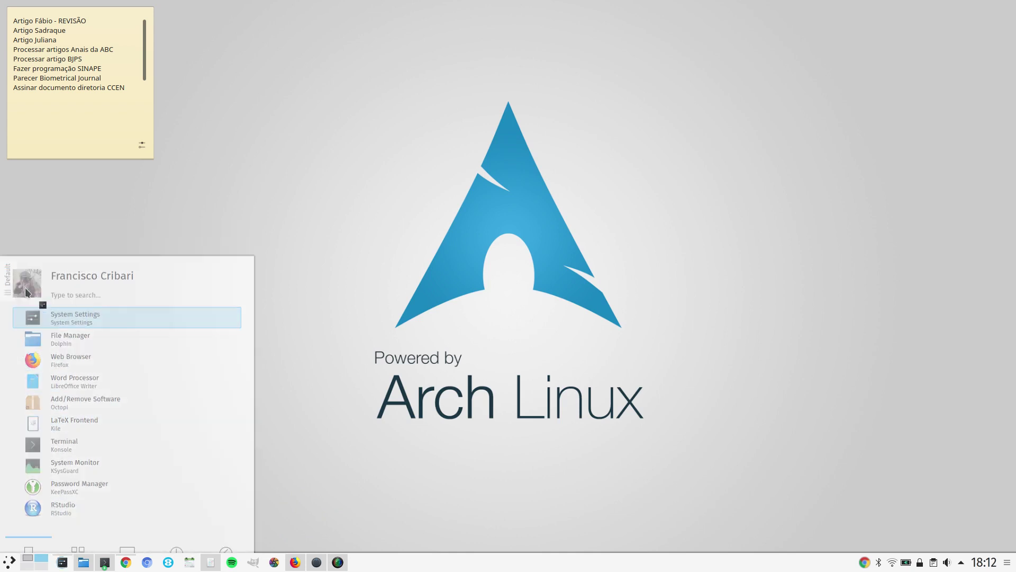
pyautogui.scroll(-5, 102, 245)
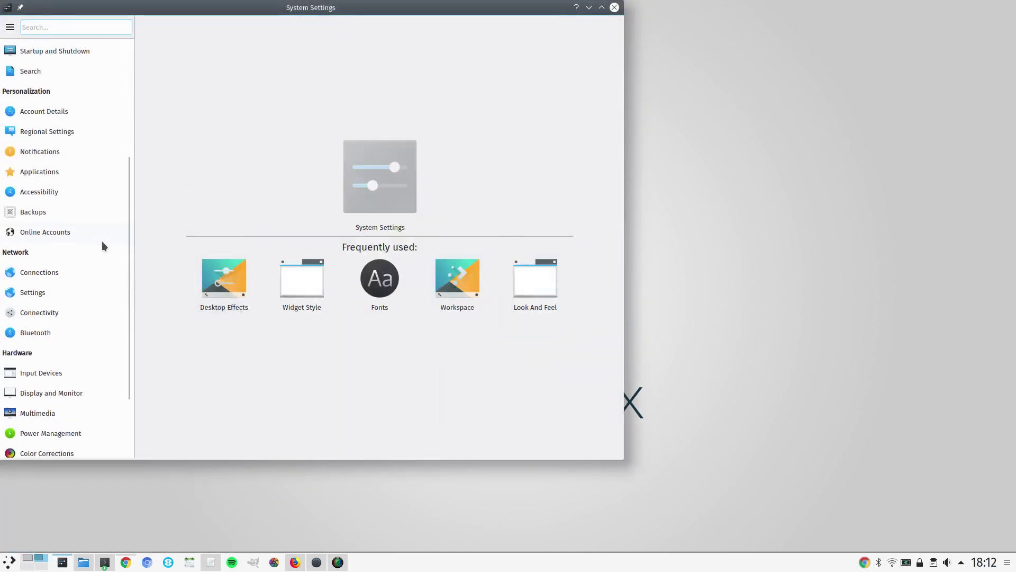
pyautogui.click(78, 296)
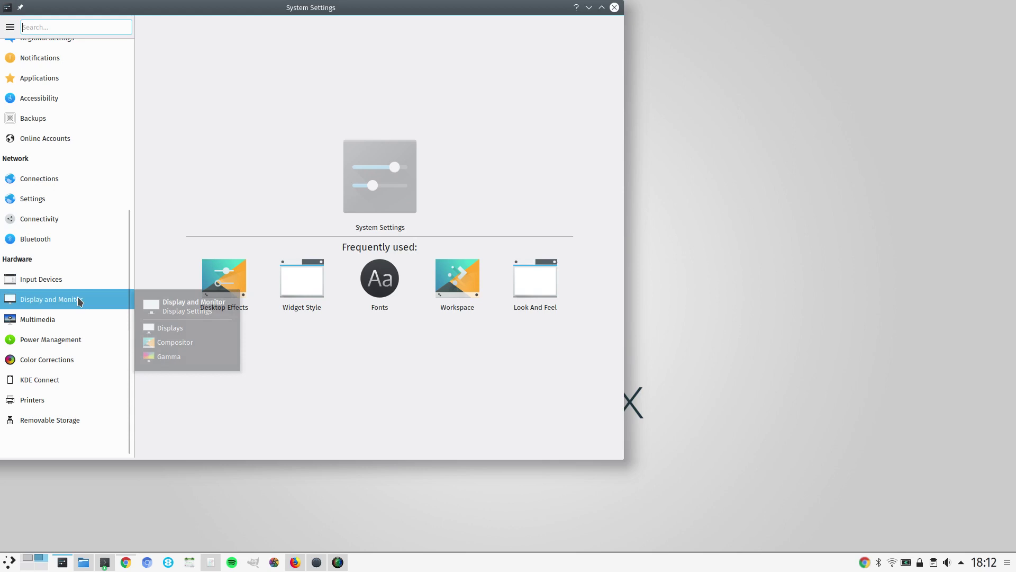
pyautogui.click(45, 69)
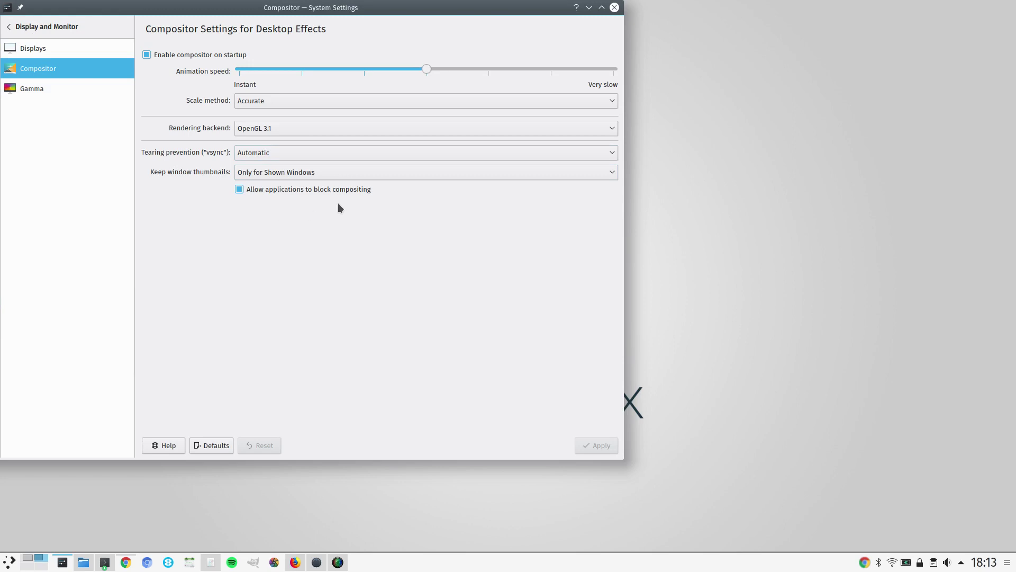
pyautogui.click(614, 8)
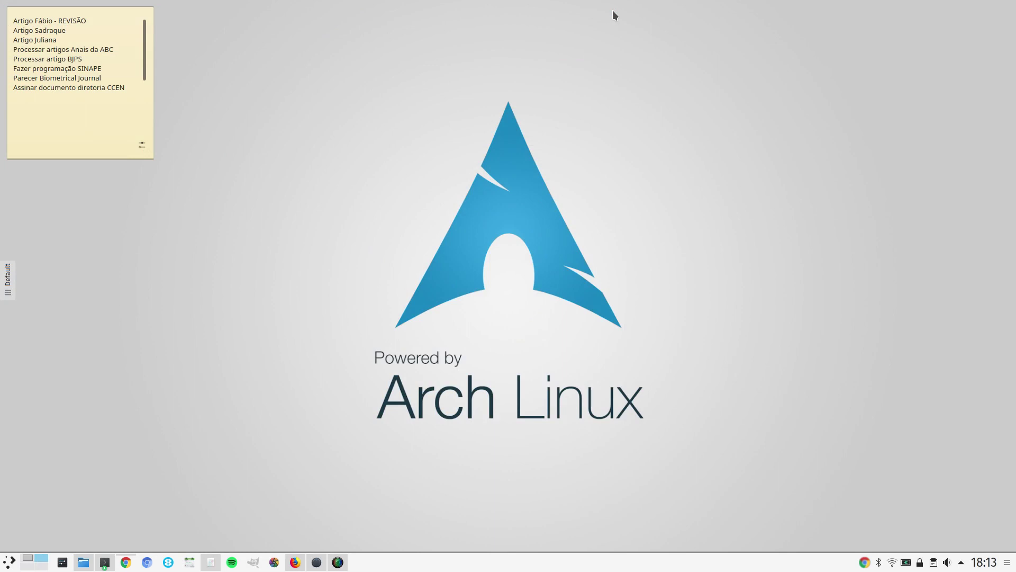
# Restore Firefox, read the Plasma/Wayland Showstoppers page, then minimize it again.
pyautogui.click(295, 562)
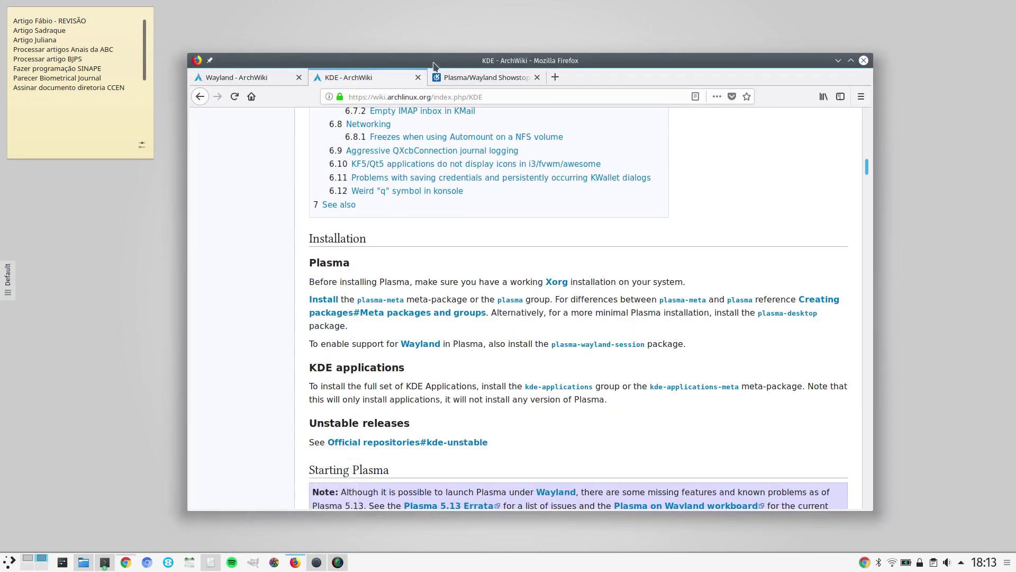
pyautogui.moveTo(426, 67)
pyautogui.mouseDown()
pyautogui.moveTo(508, 45)
pyautogui.moveTo(450, 47)
pyautogui.moveTo(437, 65)
pyautogui.mouseUp()
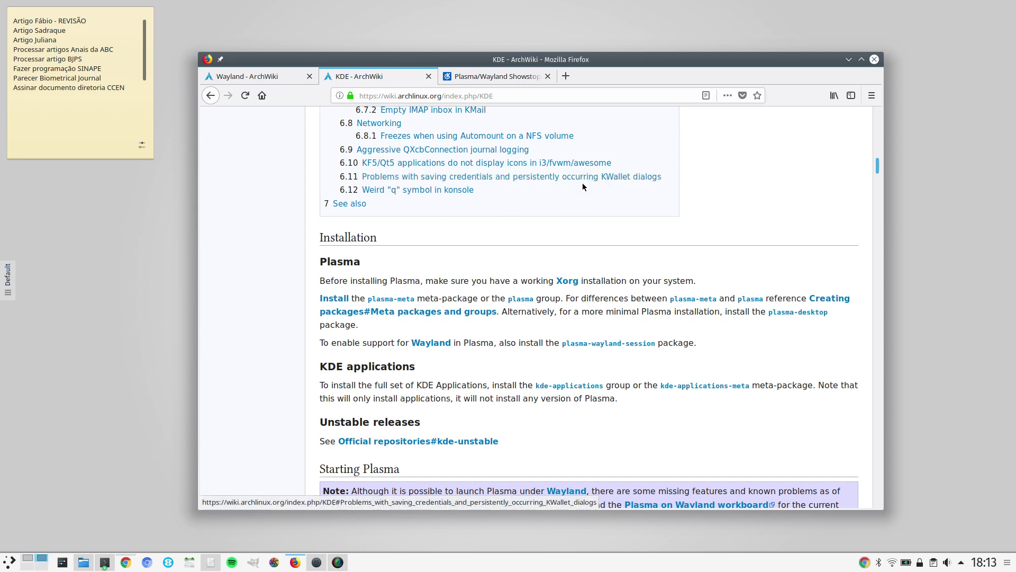
pyautogui.click(484, 78)
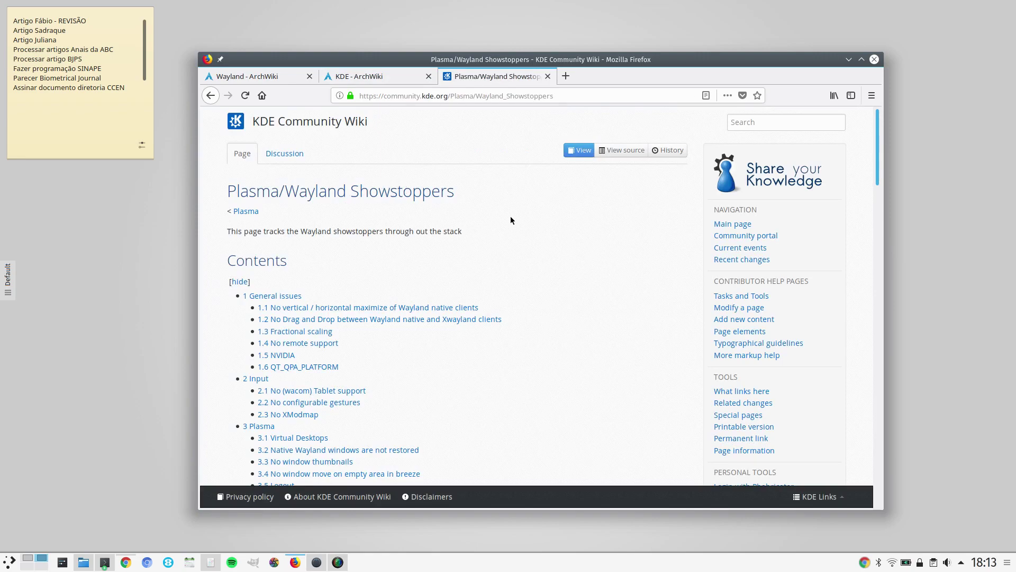
pyautogui.scroll(-10, 511, 220)
pyautogui.scroll(9, 511, 220)
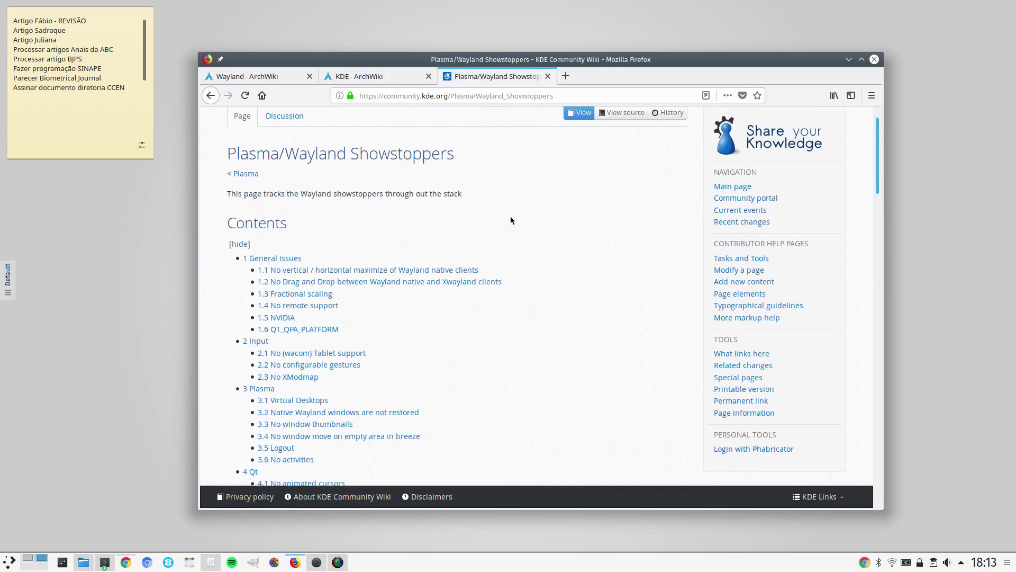
pyautogui.scroll(1, 511, 220)
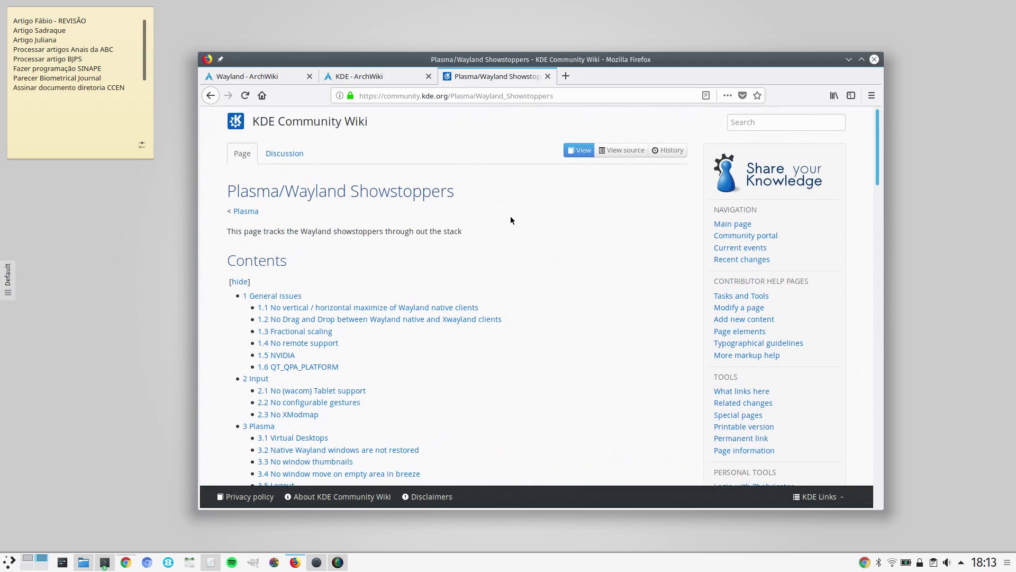
pyautogui.click(848, 59)
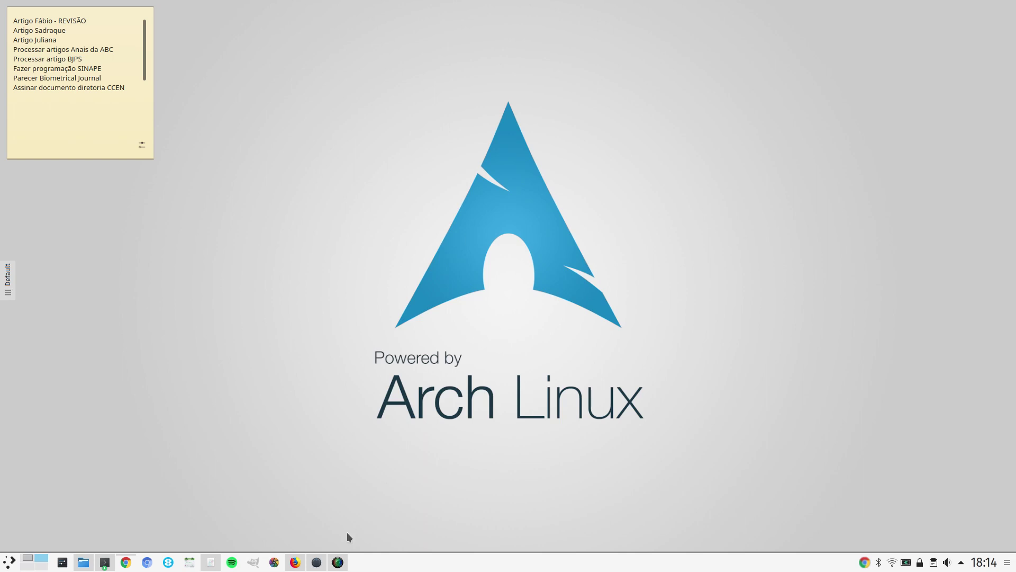
# Show both Konsole windows side by side from the grouped taskbar entry.
pyautogui.moveTo(333, 565)
pyautogui.click(104, 562)
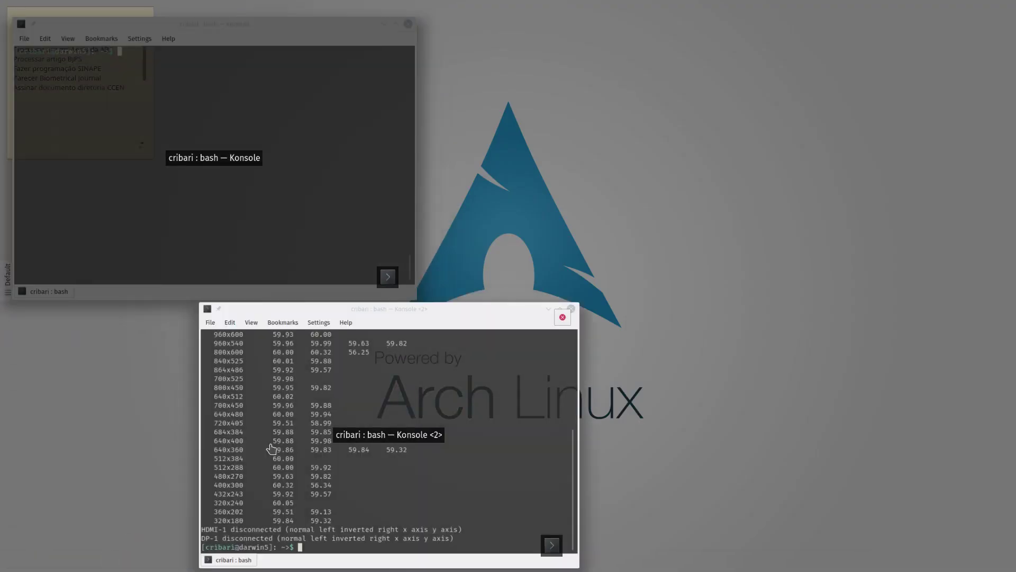
# In the second Konsole window, run xrandr after first mistyping it as xranr.
pyautogui.click(265, 448)
pyautogui.write('xranr')
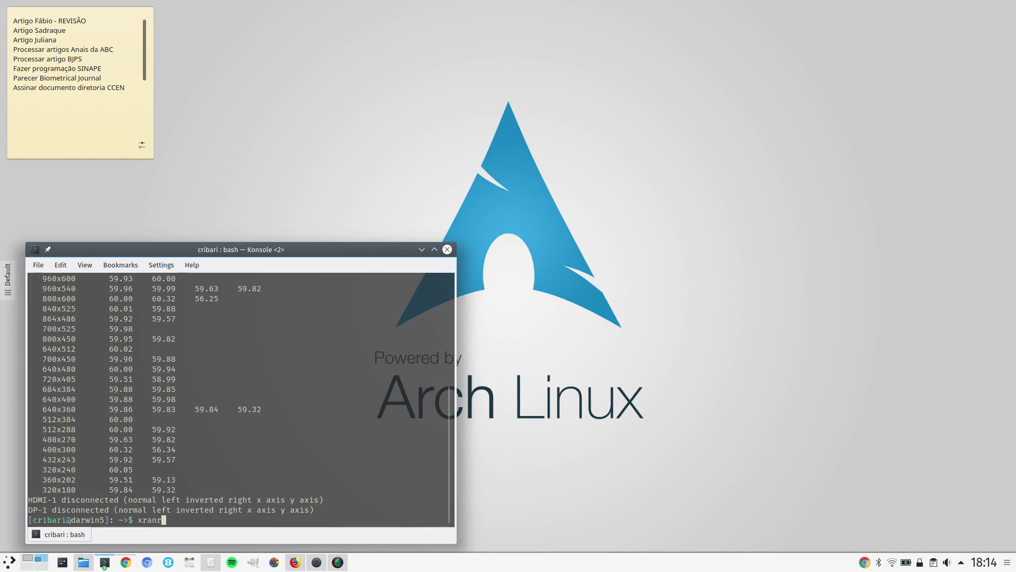
pyautogui.press('Return')
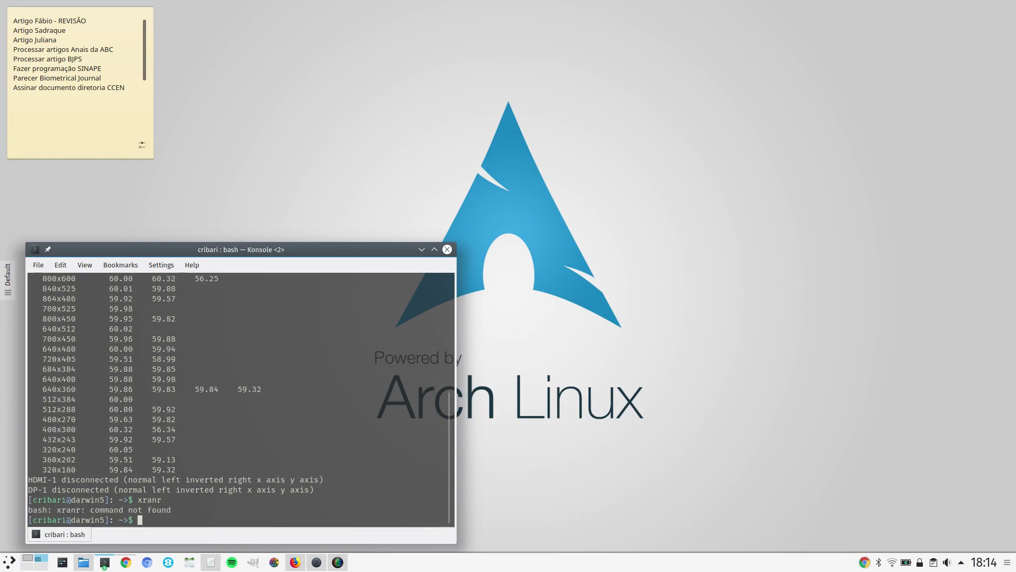
pyautogui.write('xrandr')
pyautogui.press('Return')
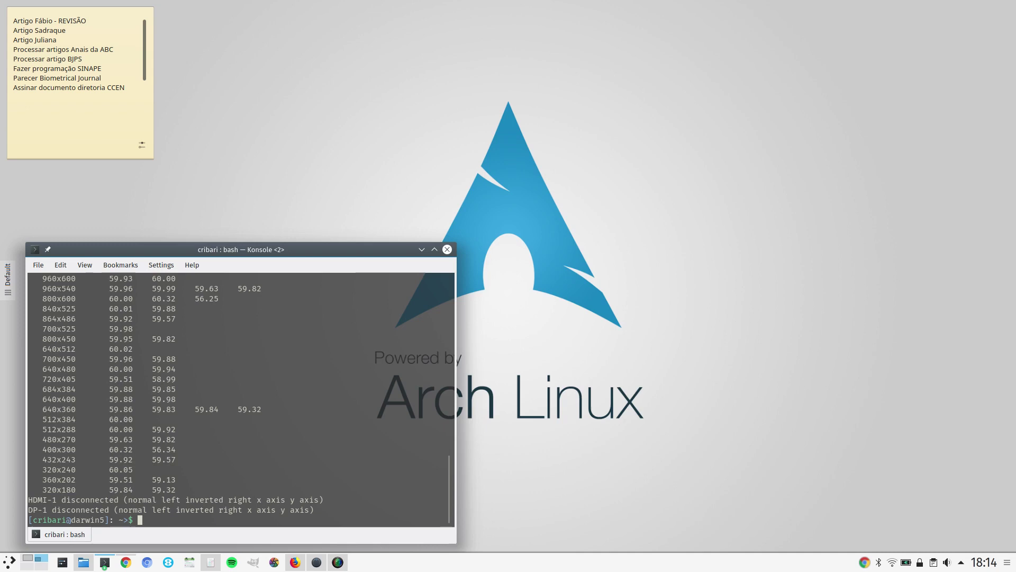
pyautogui.scroll(2, 256, 433)
pyautogui.scroll(7, 257, 432)
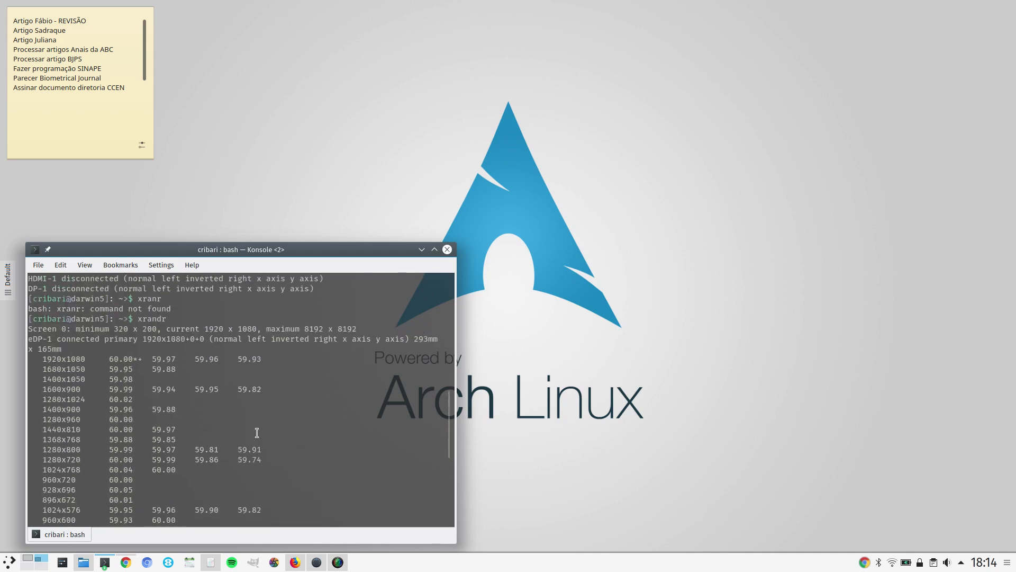
pyautogui.scroll(-9, 257, 433)
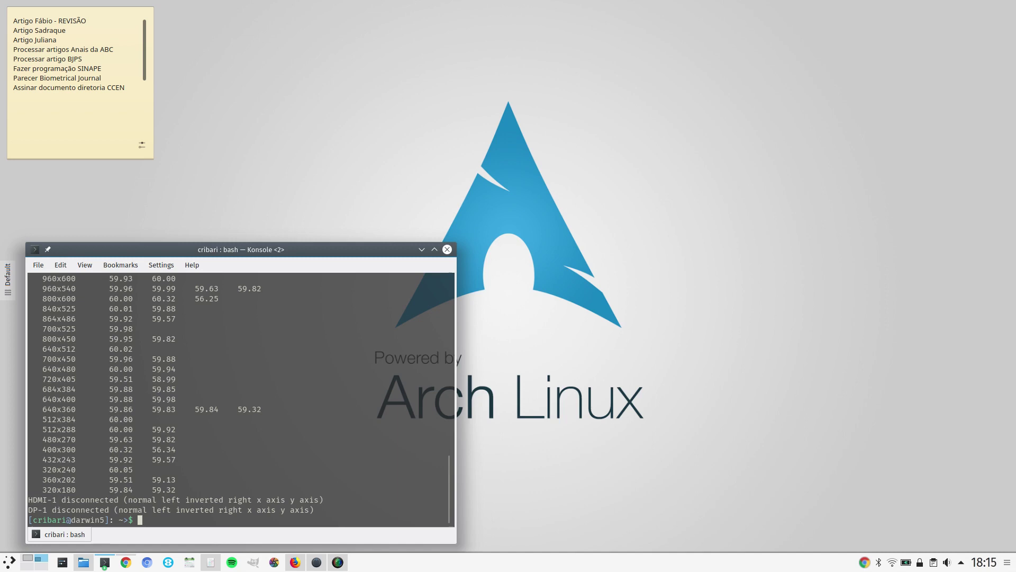
# Rerun xrandr and scroll through the eDP-1 1920x1080 mode list.
pyautogui.write('xranr')
pyautogui.press('Return')
pyautogui.write('xrandr')
pyautogui.press('Return')
pyautogui.scroll(15, 257, 433)
pyautogui.scroll(-3, 257, 432)
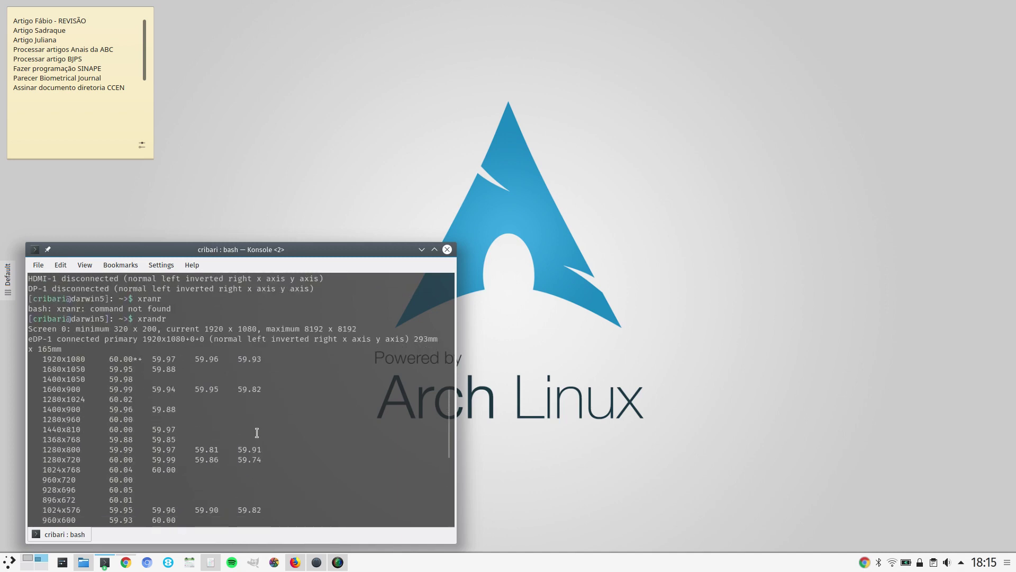
pyautogui.scroll(-7, 256, 433)
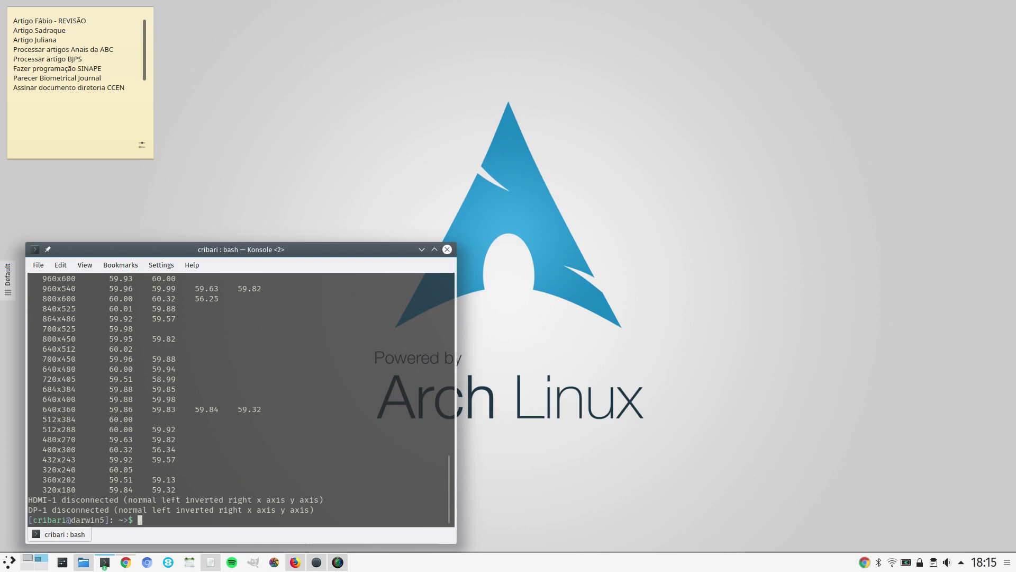
pyautogui.scroll(7, 257, 432)
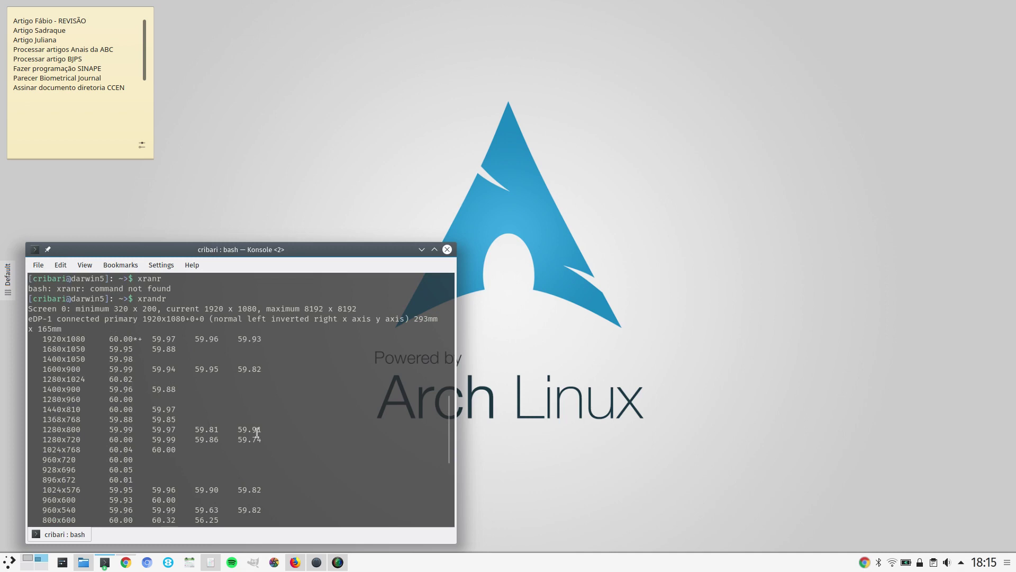
pyautogui.scroll(-2, 257, 432)
pyautogui.scroll(-7, 257, 433)
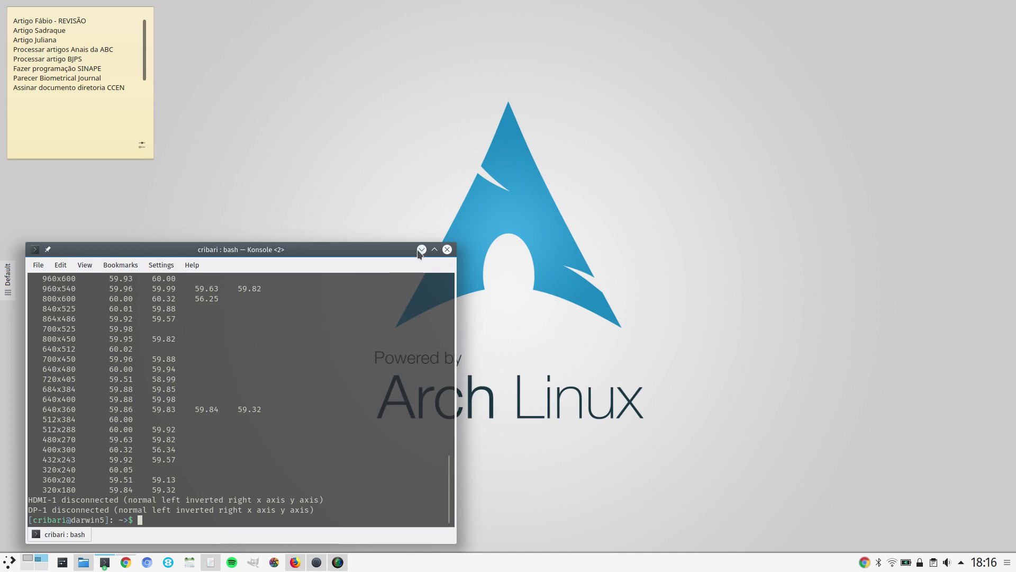
pyautogui.click(423, 251)
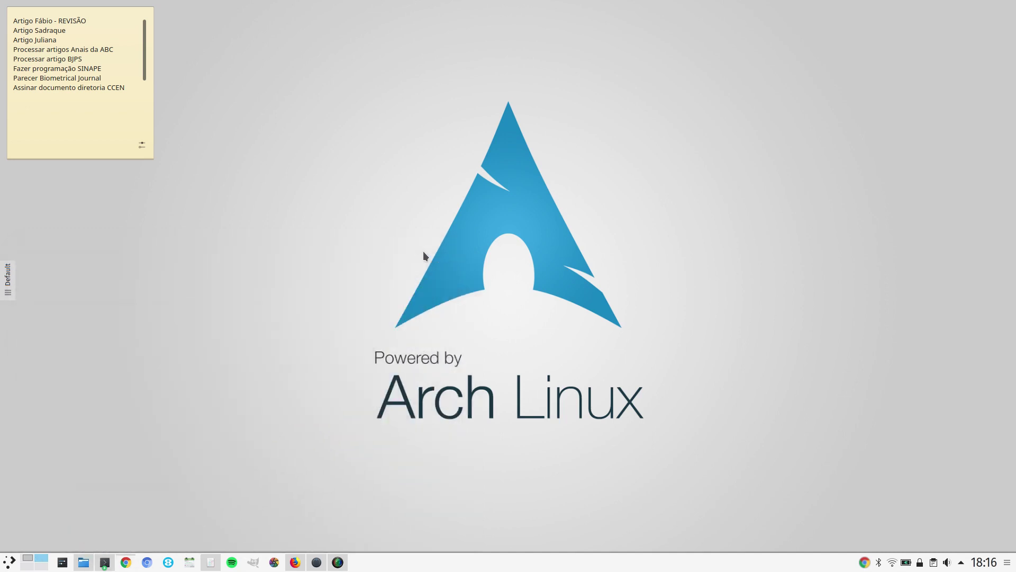